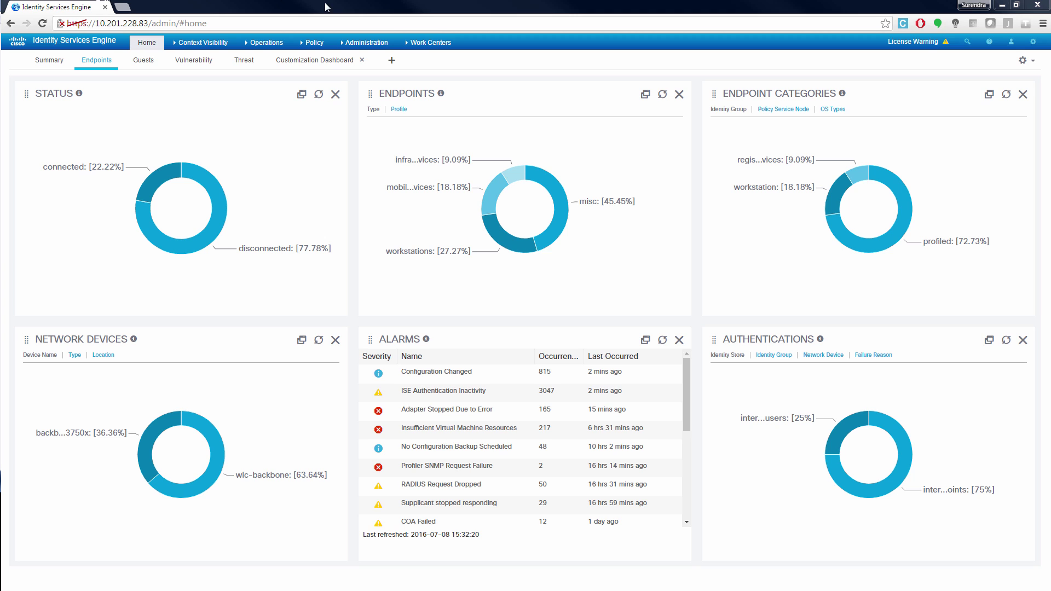
- Open the Work Centers menu listing Network Access, Guest Access, TrustSec, BYOD, Profiler and Posture
{"action": "left_click", "coordinate": [428, 41]}
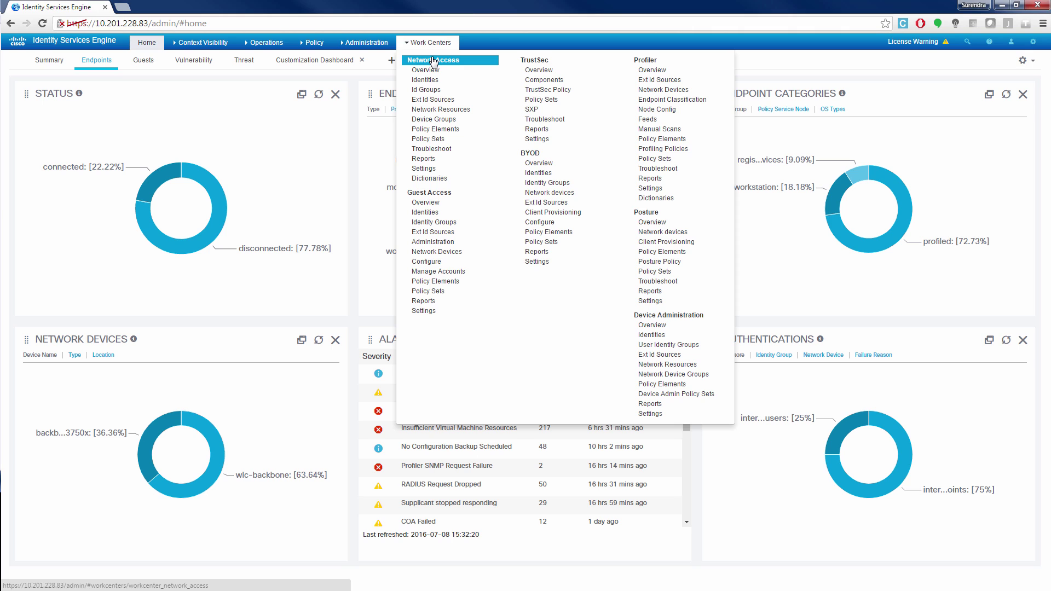
- Show the Network Access overview, then its RADIUS Livelog page
{"action": "left_click", "coordinate": [434, 62]}
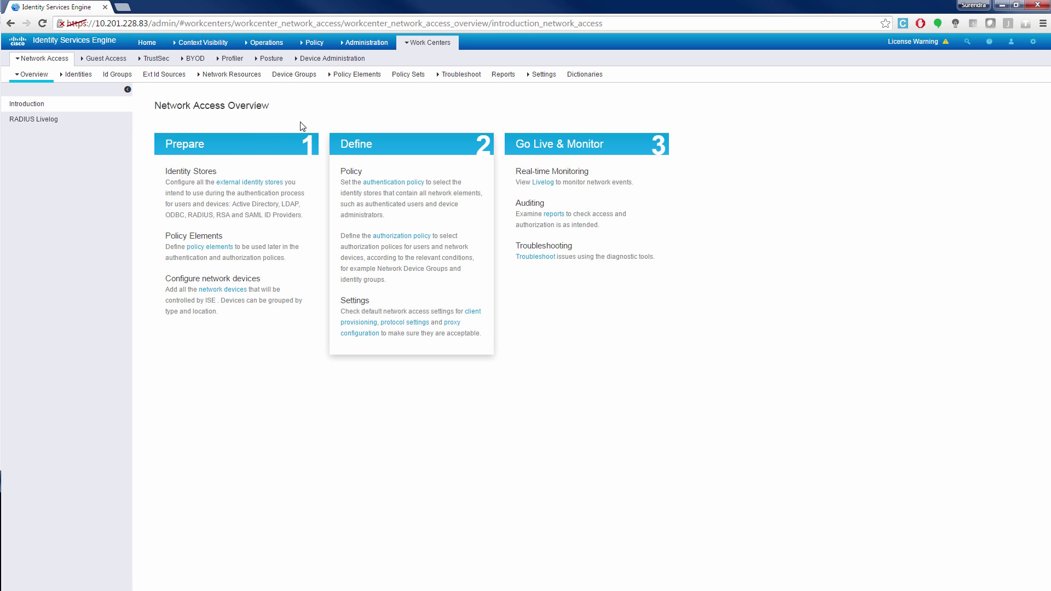
{"action": "left_click", "coordinate": [52, 126]}
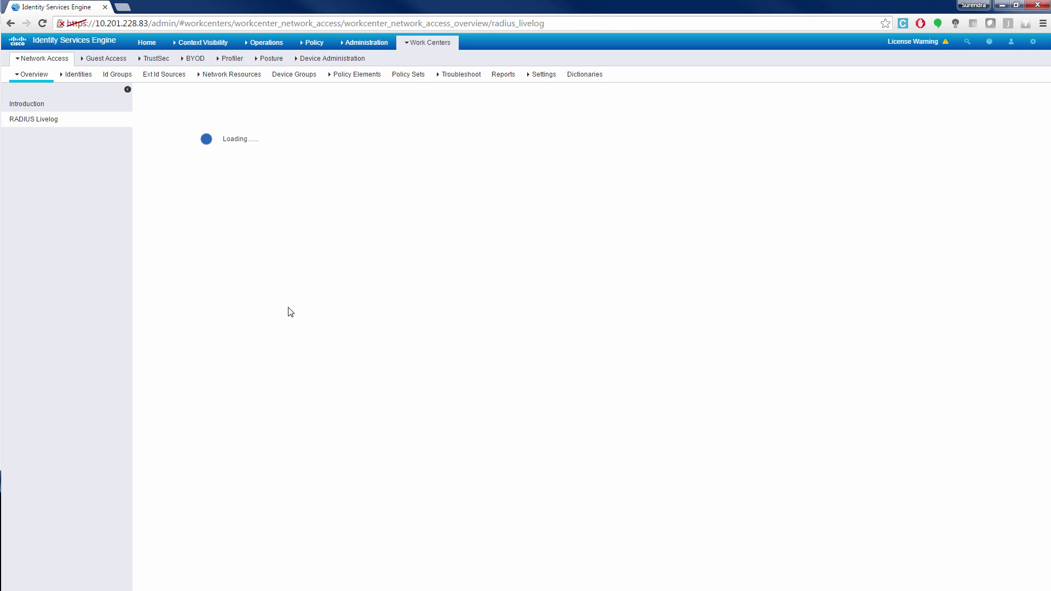
- View Network Access Users and Identity Source Sequences, ending on the 19 Endpoint Identity Groups
{"action": "left_click", "coordinate": [75, 78]}
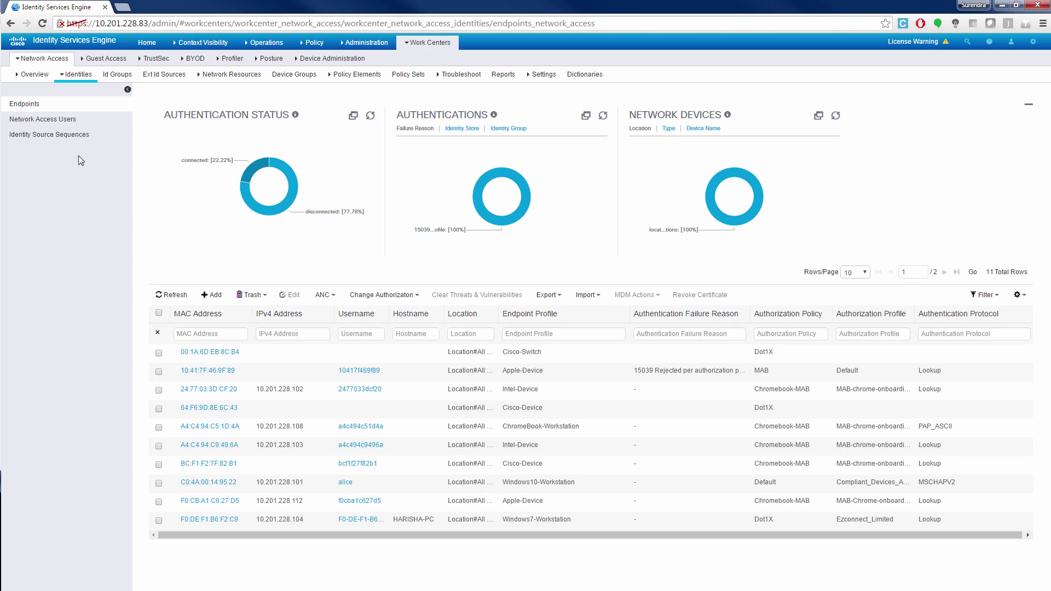
{"action": "left_click", "coordinate": [68, 125]}
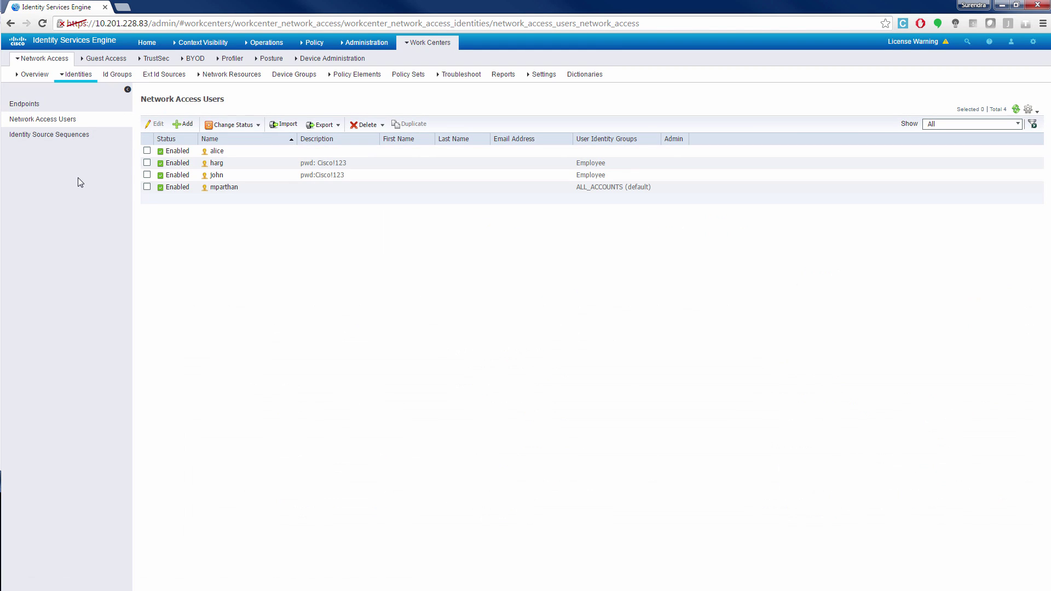
{"action": "left_click", "coordinate": [76, 139]}
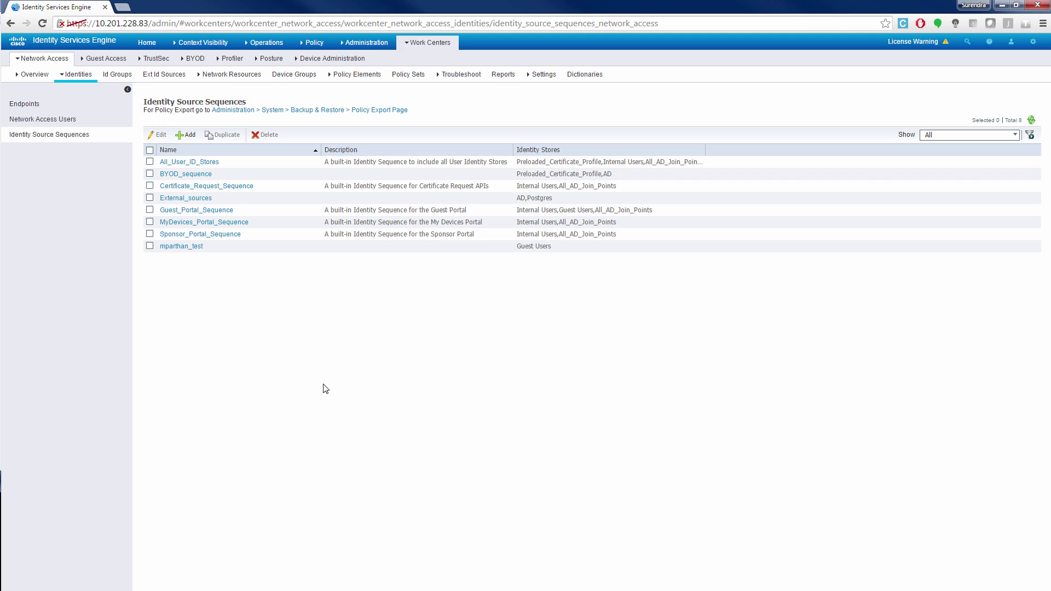
{"action": "left_click", "coordinate": [124, 79]}
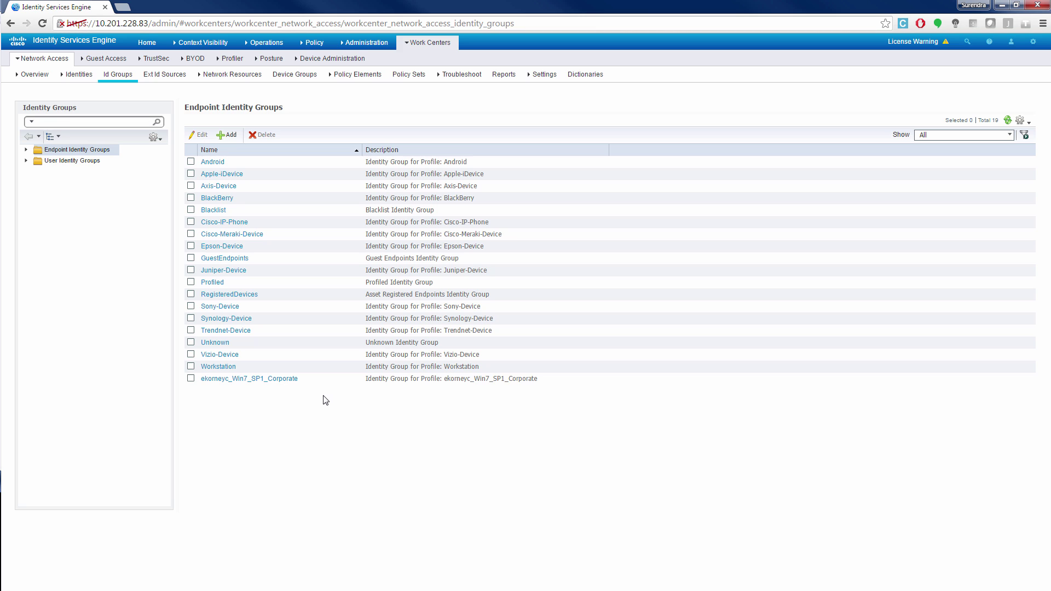
- View User Identity Groups and External Identity Sources, then the empty Network Devices list
{"action": "left_click", "coordinate": [73, 161]}
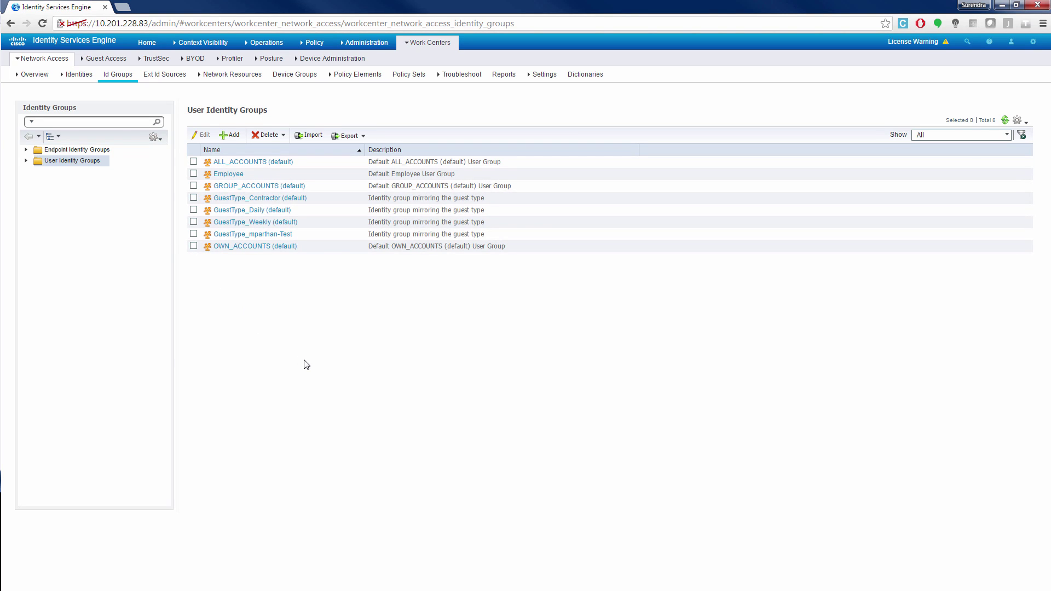
{"action": "left_click", "coordinate": [166, 76]}
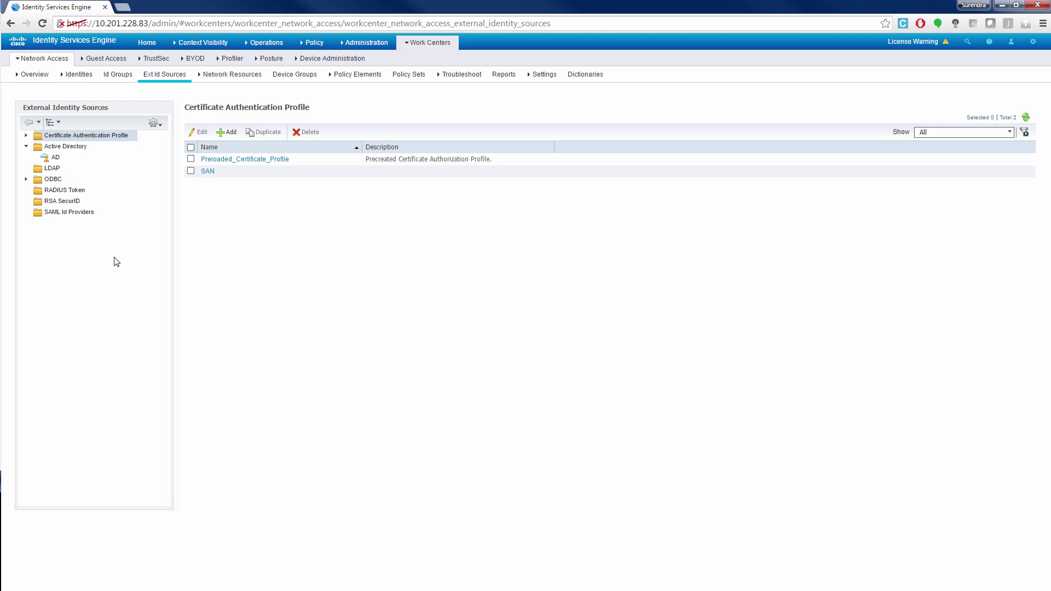
{"action": "left_click", "coordinate": [232, 78]}
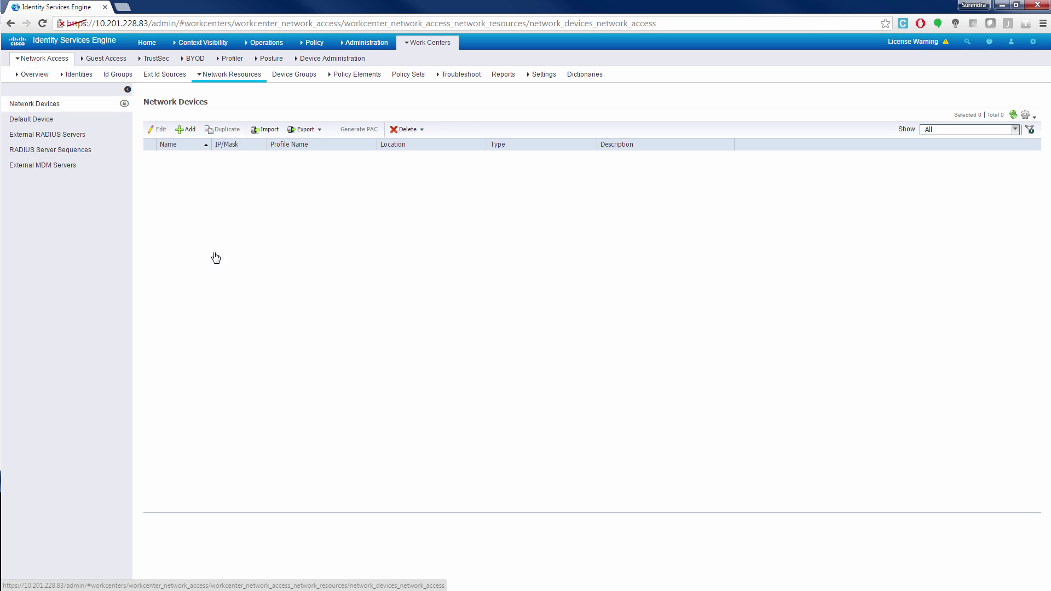
- View Default Device, External RADIUS Servers, RADIUS Server Sequences, MDM Servers and Network Device Groups
{"action": "left_click", "coordinate": [51, 122]}
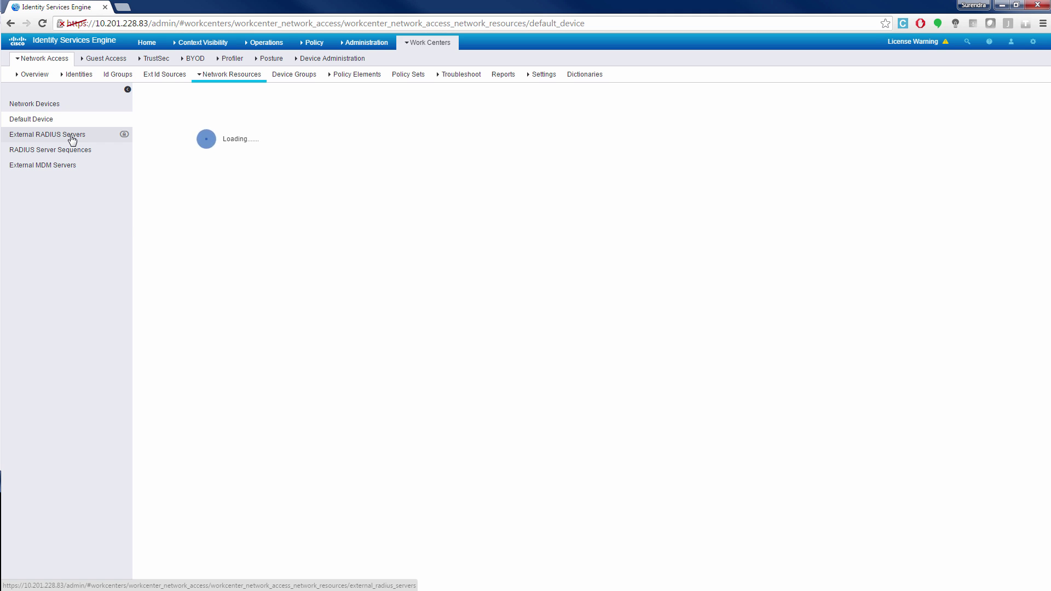
{"action": "left_click", "coordinate": [71, 137]}
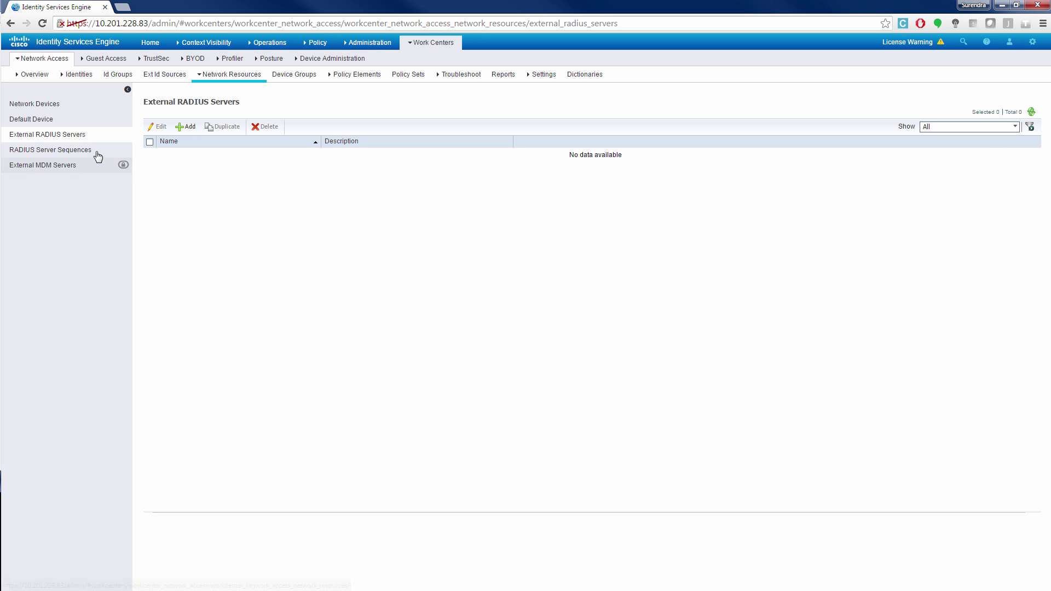
{"action": "left_click", "coordinate": [77, 152]}
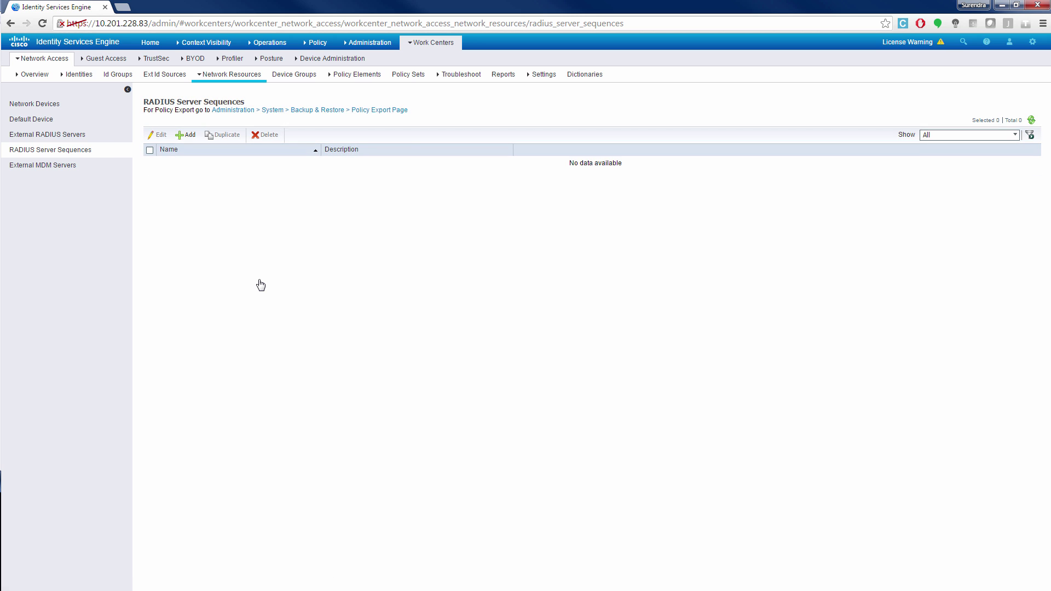
{"action": "left_click", "coordinate": [77, 165]}
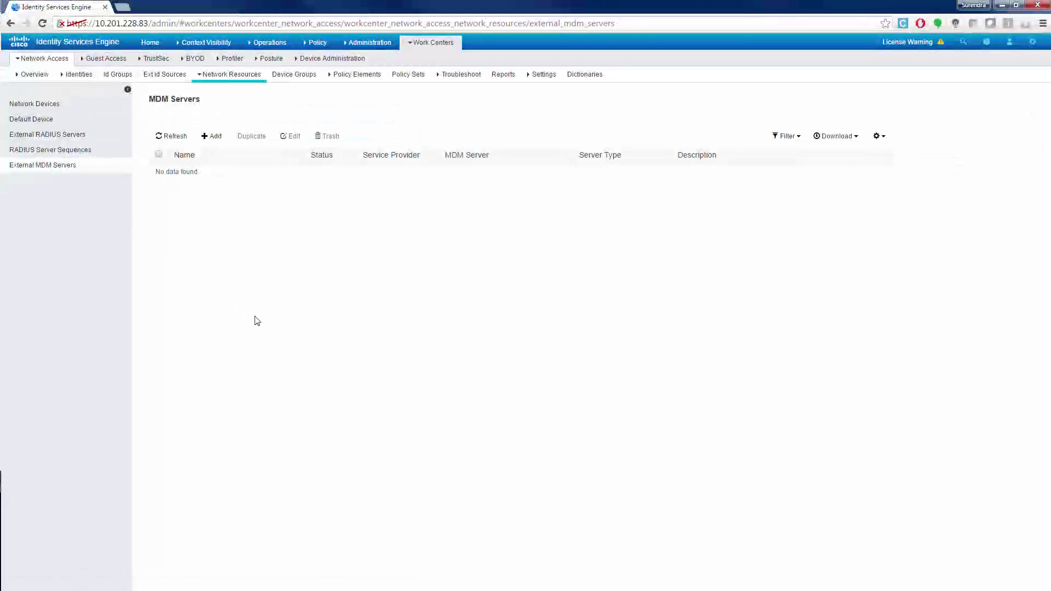
{"action": "left_click", "coordinate": [295, 76]}
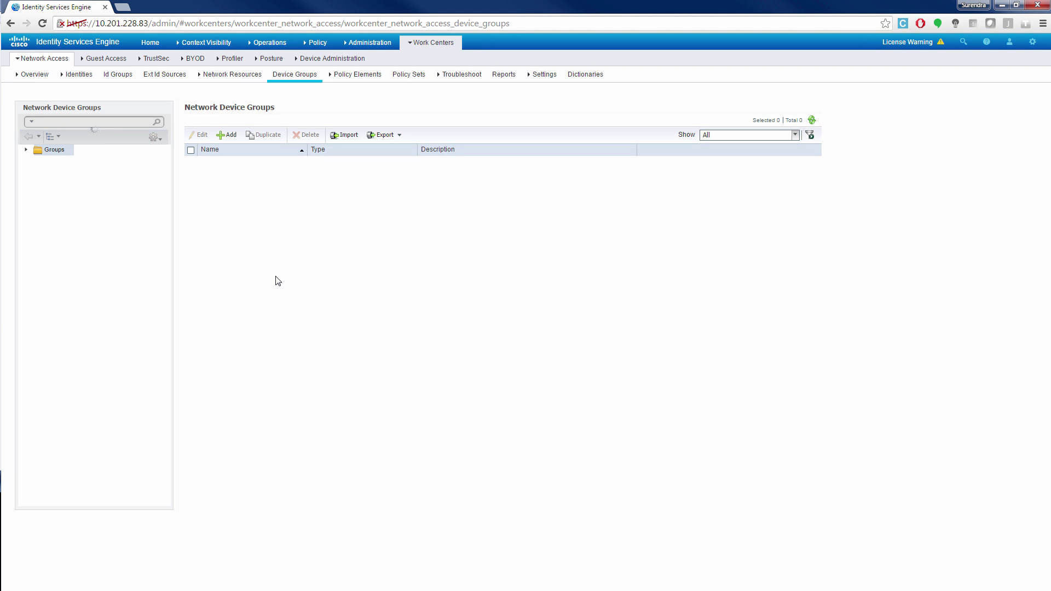
- Expand All Device Types and All Locations groups, then show Authentication Simple Conditions
{"action": "left_click", "coordinate": [26, 149]}
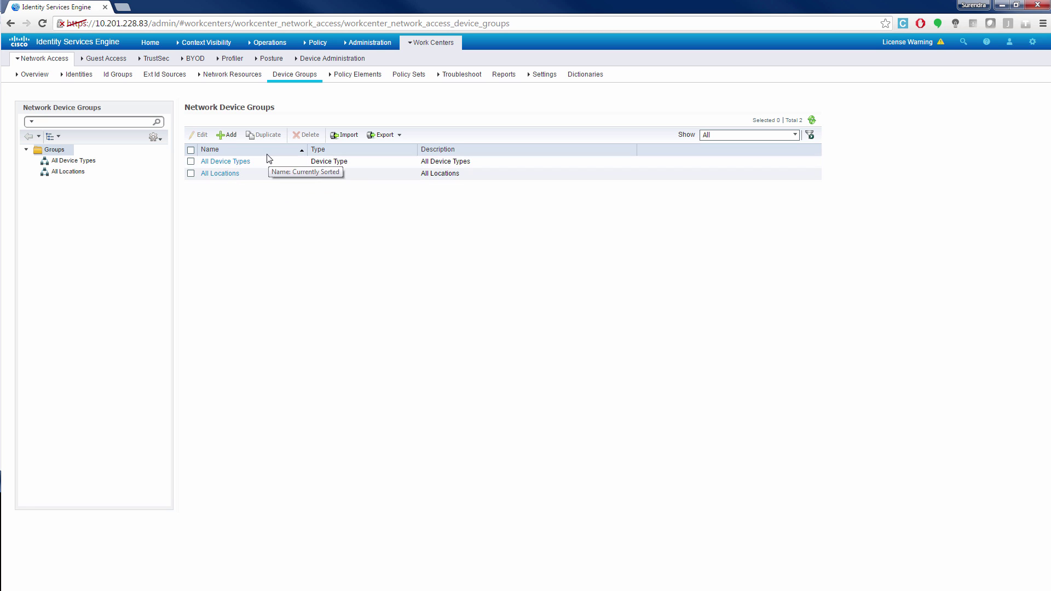
{"action": "left_click", "coordinate": [355, 76]}
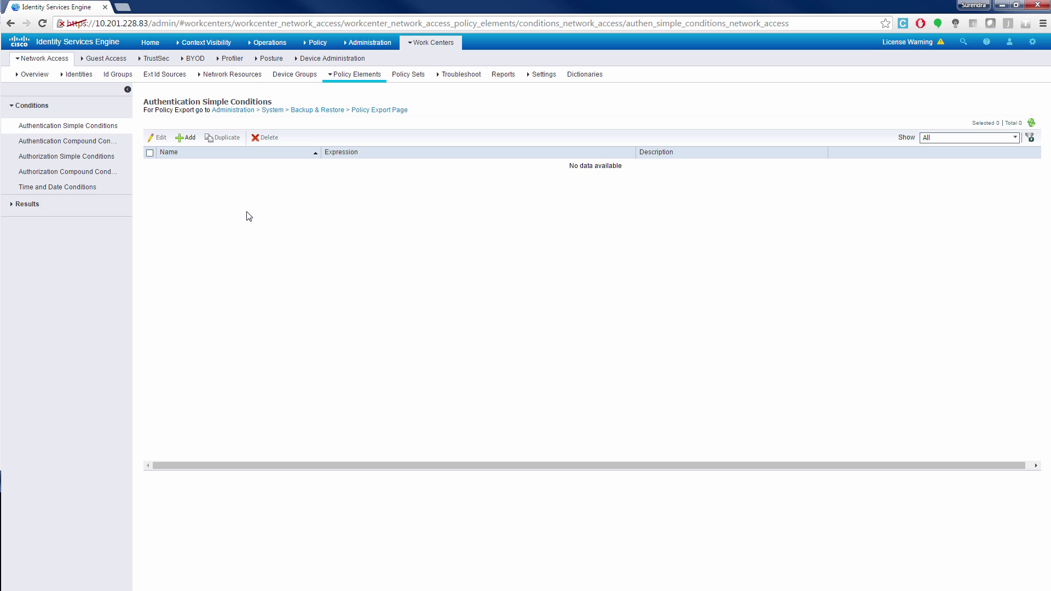
- View the authentication compound, authorization simple and compound, and time-and-date condition lists
{"action": "left_click", "coordinate": [63, 142]}
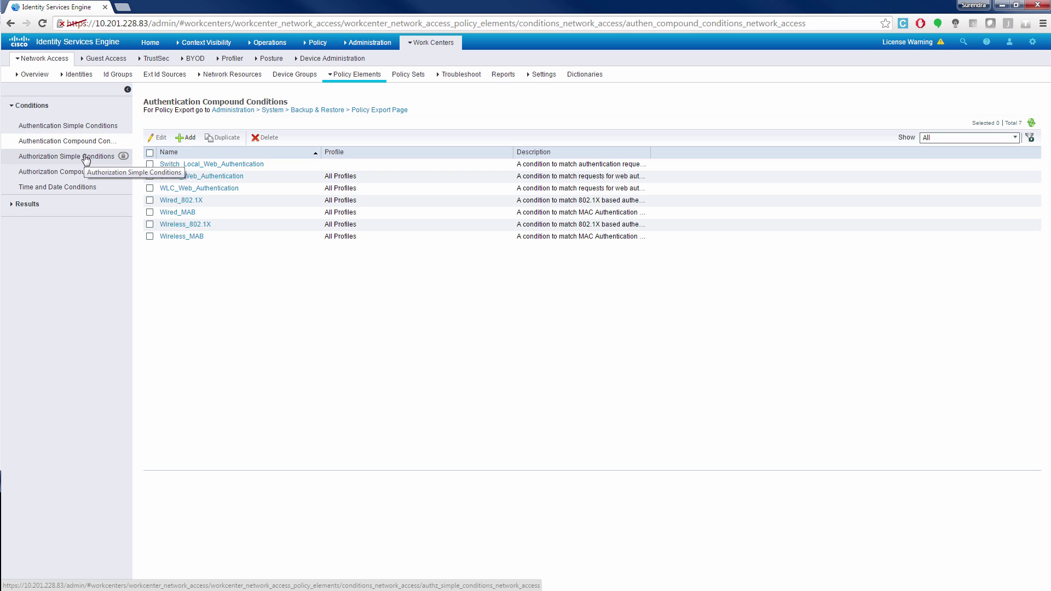
{"action": "left_click", "coordinate": [83, 157]}
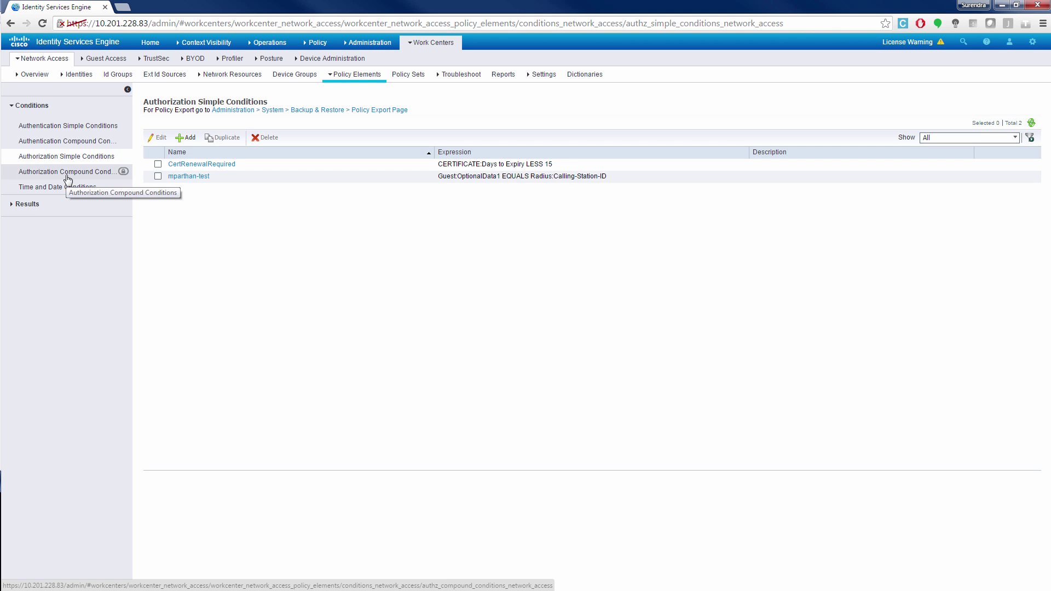
{"action": "left_click", "coordinate": [65, 172]}
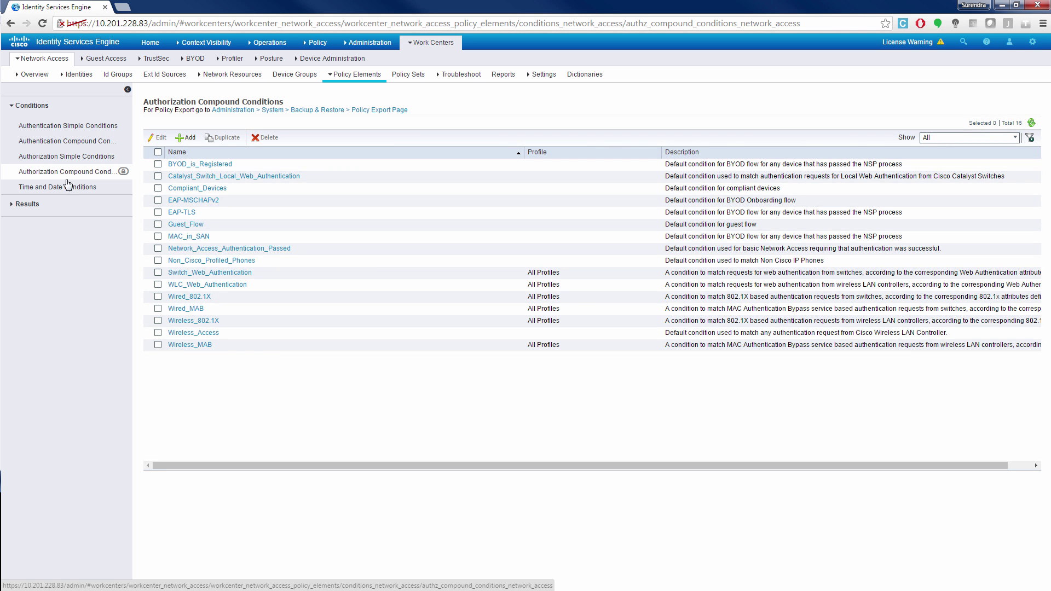
{"action": "left_click", "coordinate": [67, 191]}
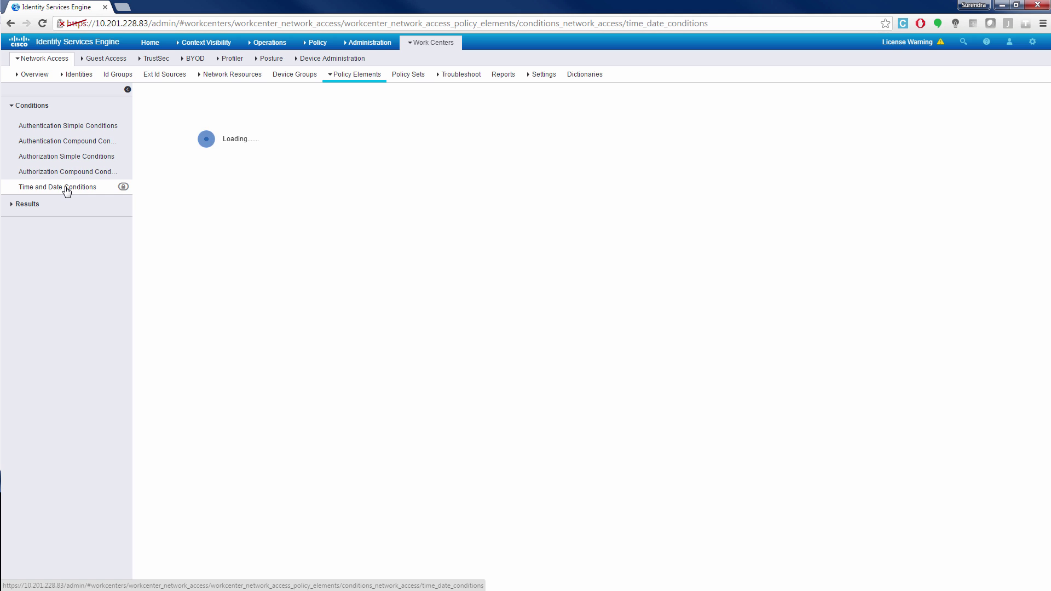
- Expand Results and view Allowed Protocols, Authorization Profiles and the five Downloadable ACLs
{"action": "left_click", "coordinate": [29, 205]}
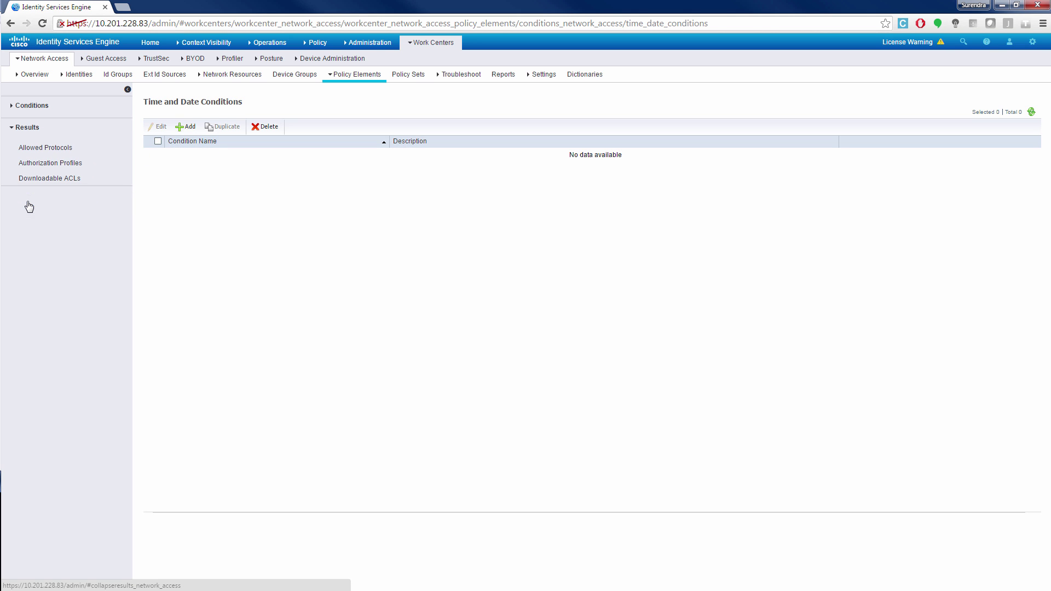
{"action": "left_click", "coordinate": [63, 152]}
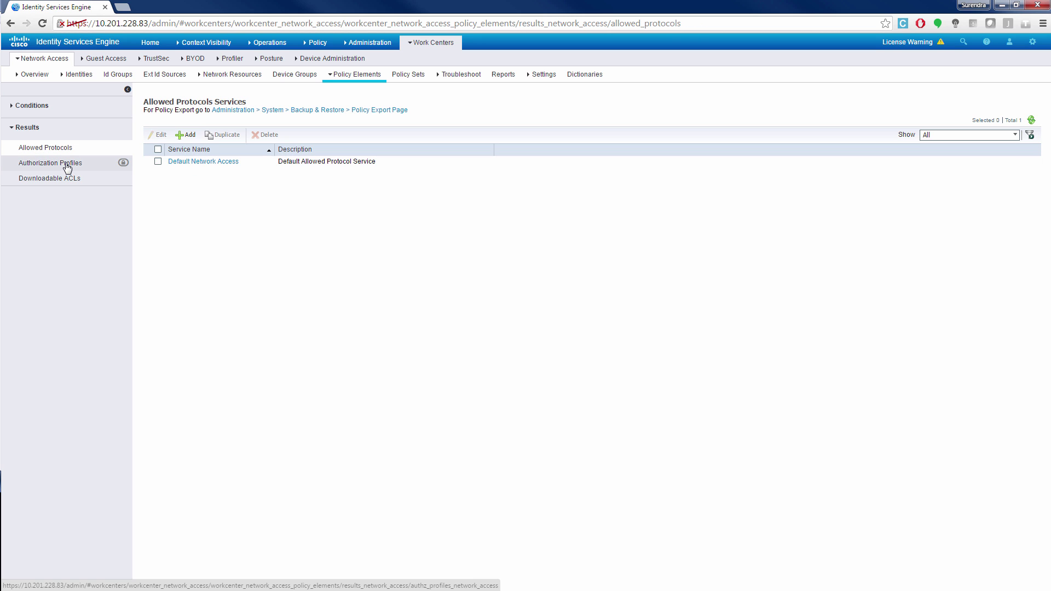
{"action": "left_click", "coordinate": [65, 162]}
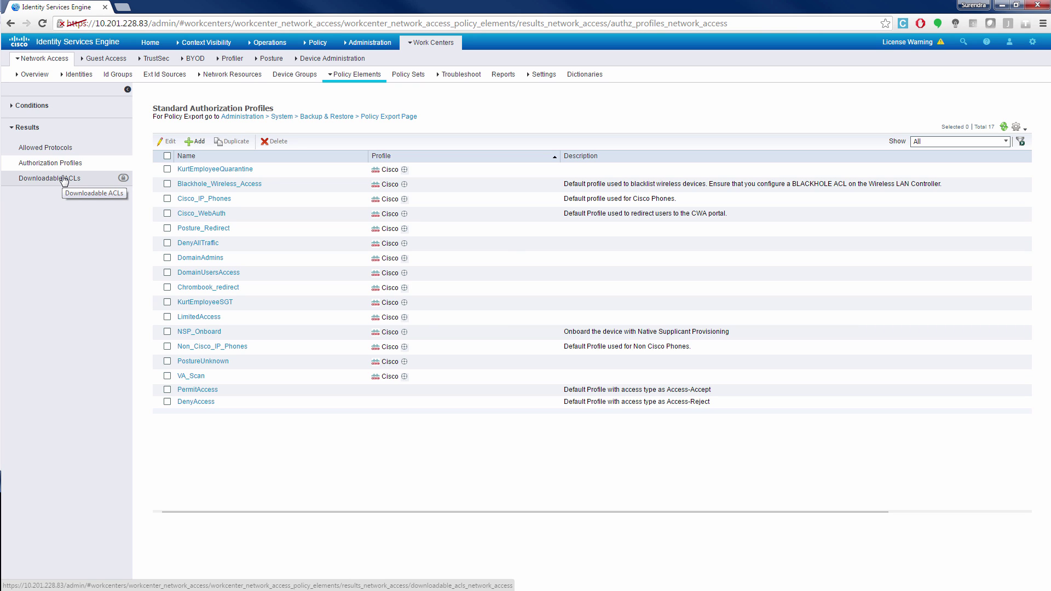
{"action": "left_click", "coordinate": [60, 180]}
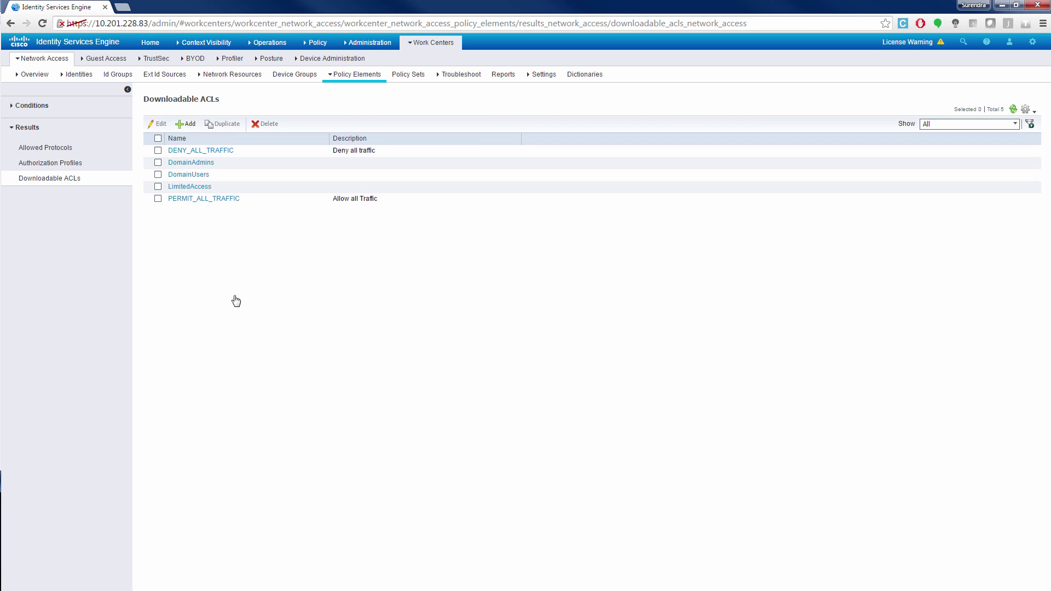
- Show the Profiling policy set's Cisco-IP-Phone, Limited-Access and Default authorization rules
{"action": "left_click", "coordinate": [409, 75]}
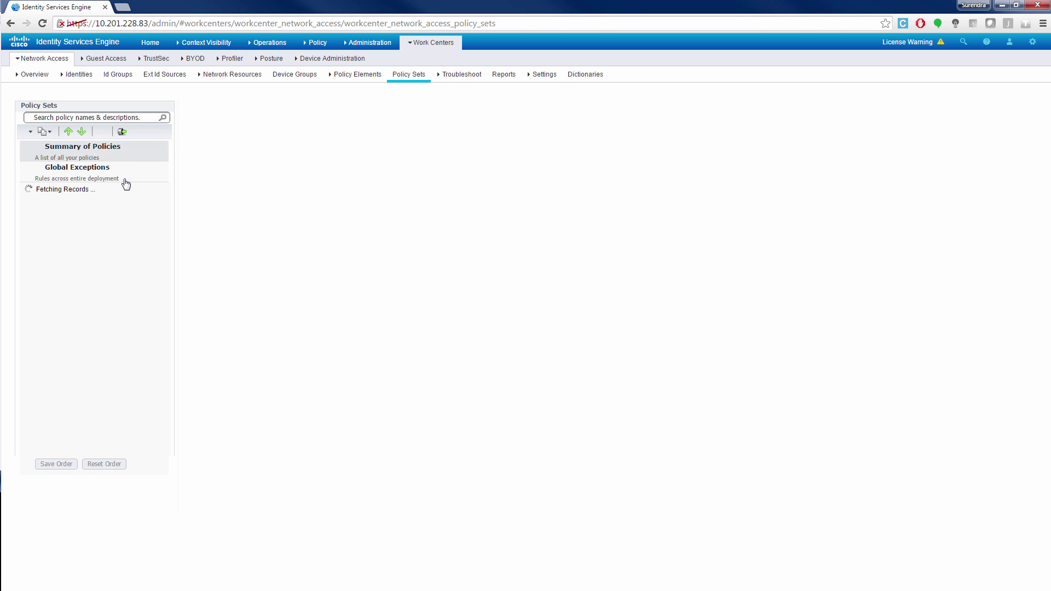
{"action": "left_click", "coordinate": [103, 197]}
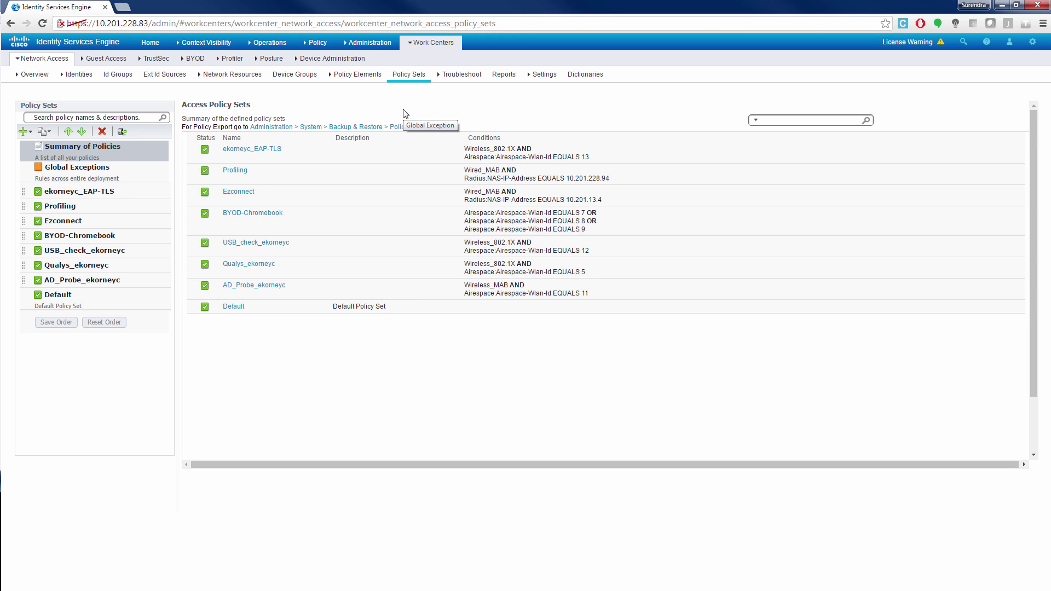
{"action": "left_click", "coordinate": [124, 203]}
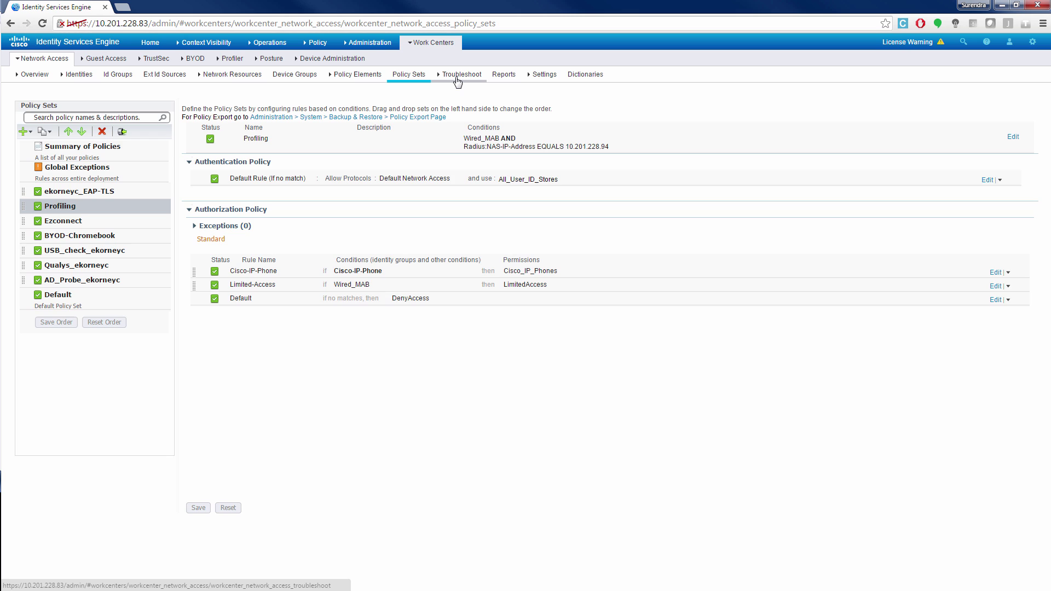
- View RADIUS Authentication Troubleshoot, EndPoint Debug, TCP Dump and Collection Filters, then Network Access Reports
{"action": "left_click", "coordinate": [458, 75]}
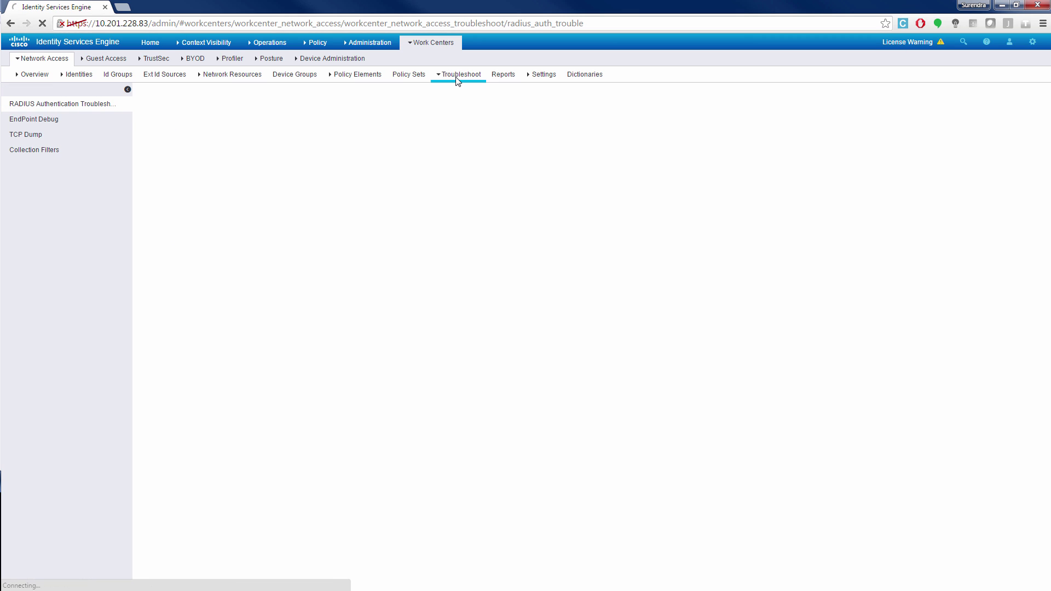
{"action": "left_click", "coordinate": [99, 105]}
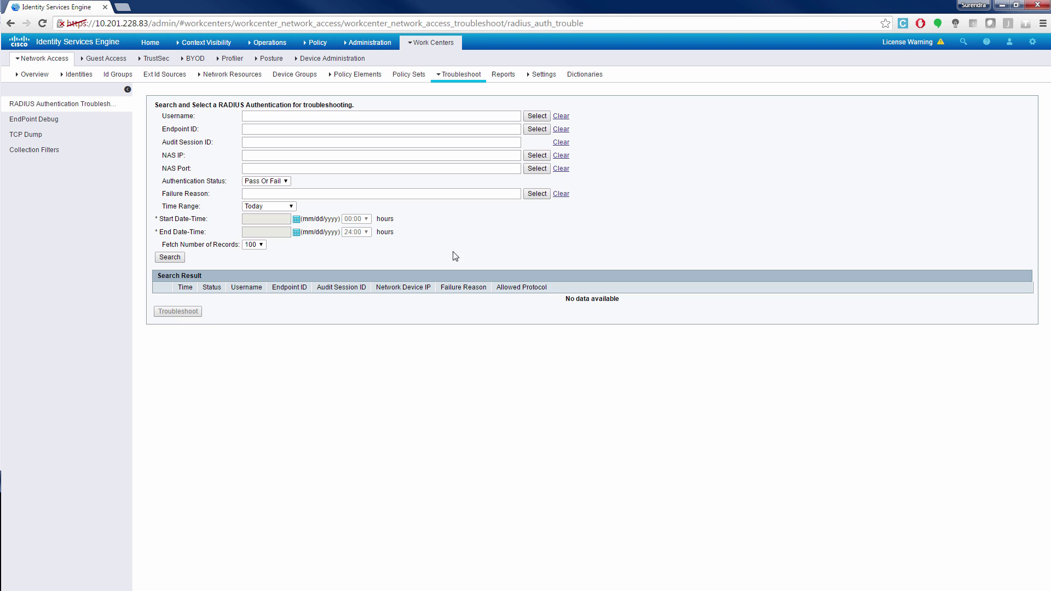
{"action": "left_click", "coordinate": [57, 121]}
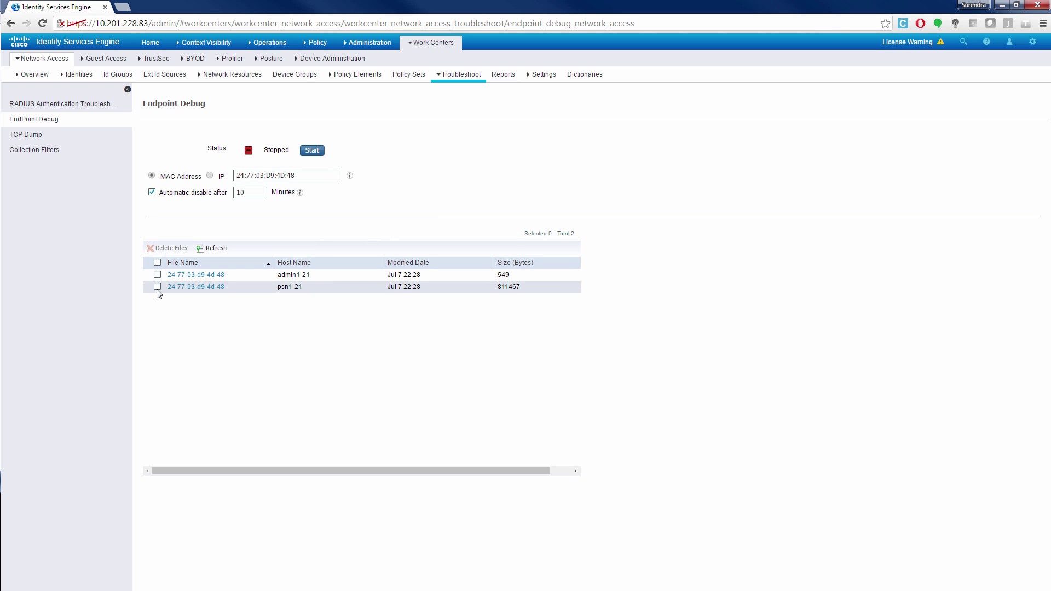
{"action": "left_click", "coordinate": [31, 137]}
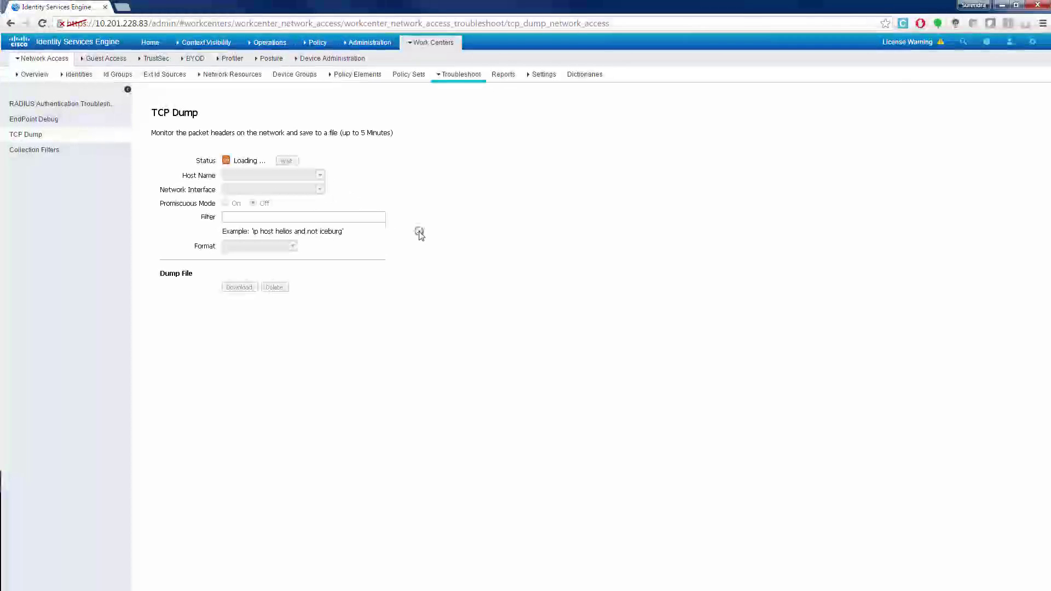
{"action": "left_click", "coordinate": [54, 152]}
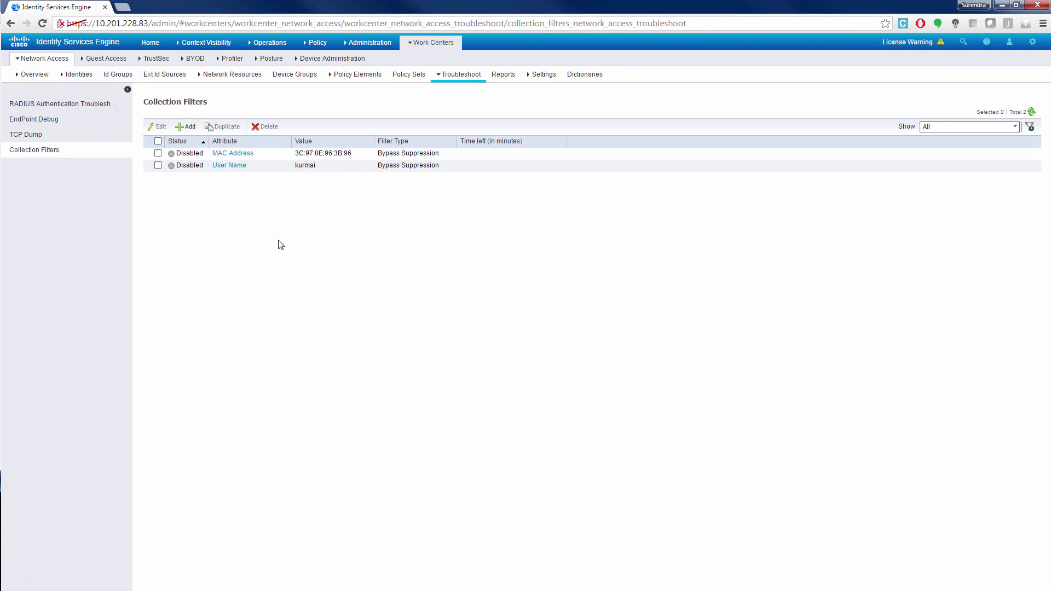
{"action": "left_click", "coordinate": [502, 80]}
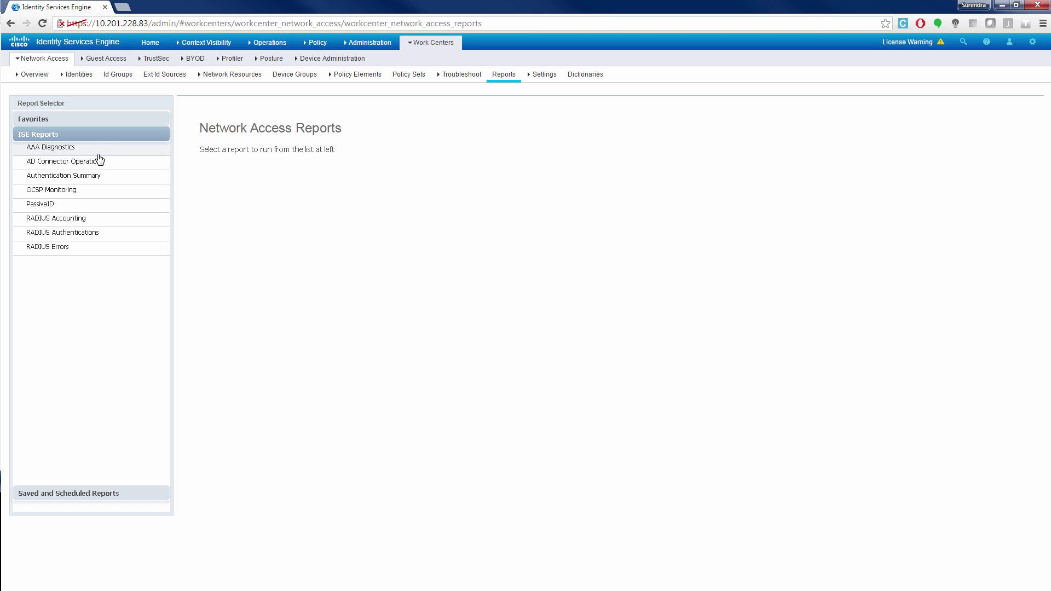
- Preview the empty AAA Diagnostics report, then view Client Provisioning settings
{"action": "left_click", "coordinate": [137, 201]}
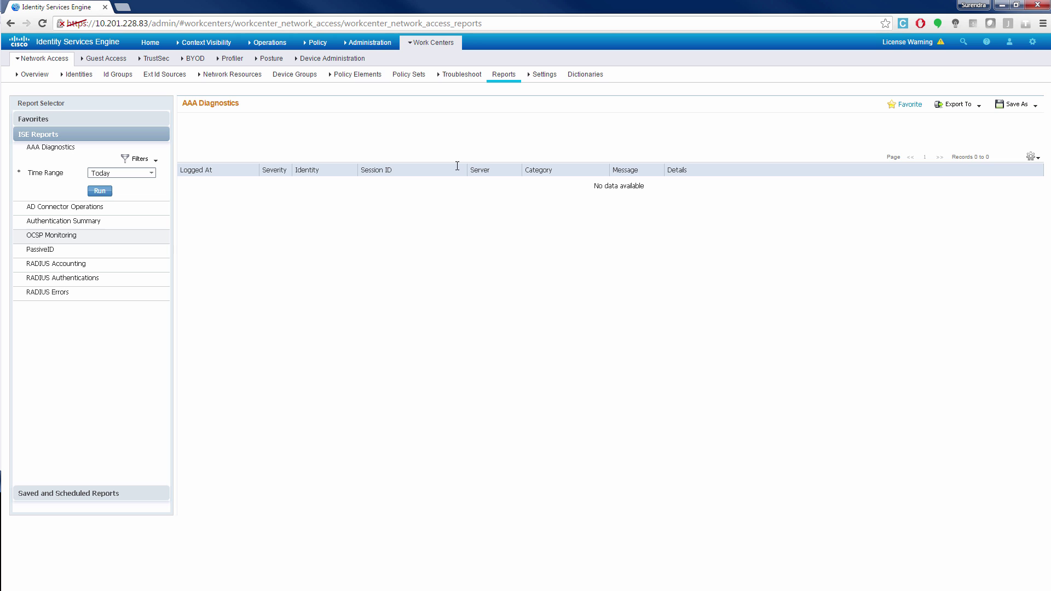
{"action": "left_click", "coordinate": [542, 75]}
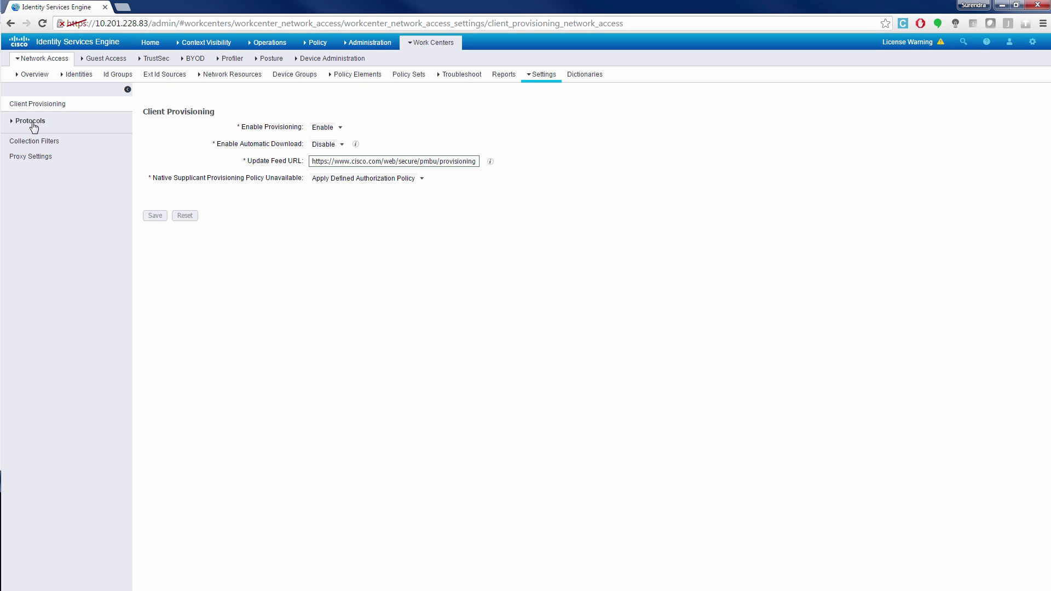
- Expand the Protocols and EAP-FAST settings to view the Generate PAC page
{"action": "left_click", "coordinate": [33, 126]}
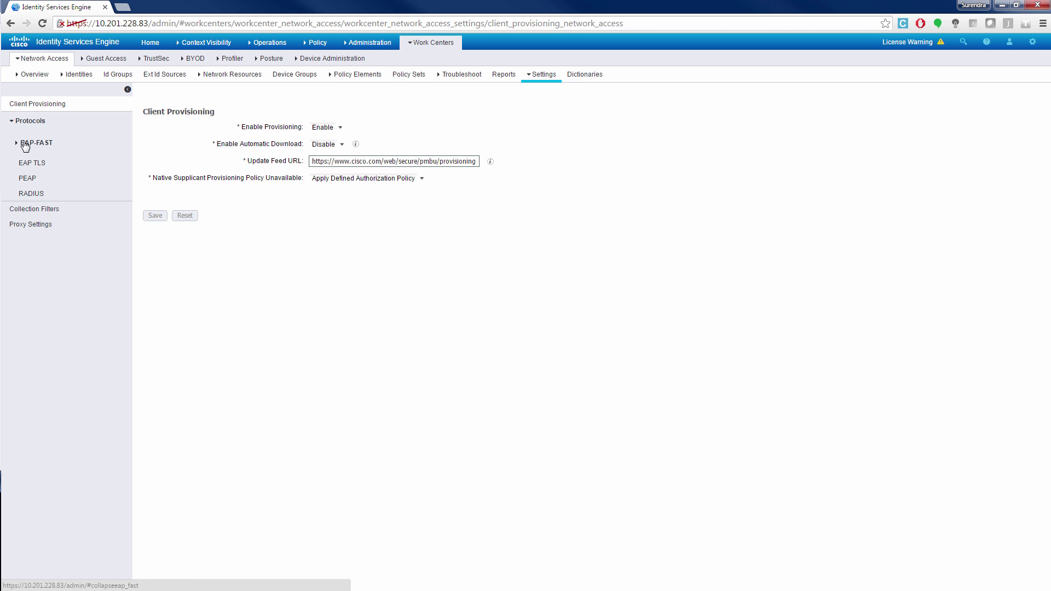
{"action": "left_click", "coordinate": [25, 145]}
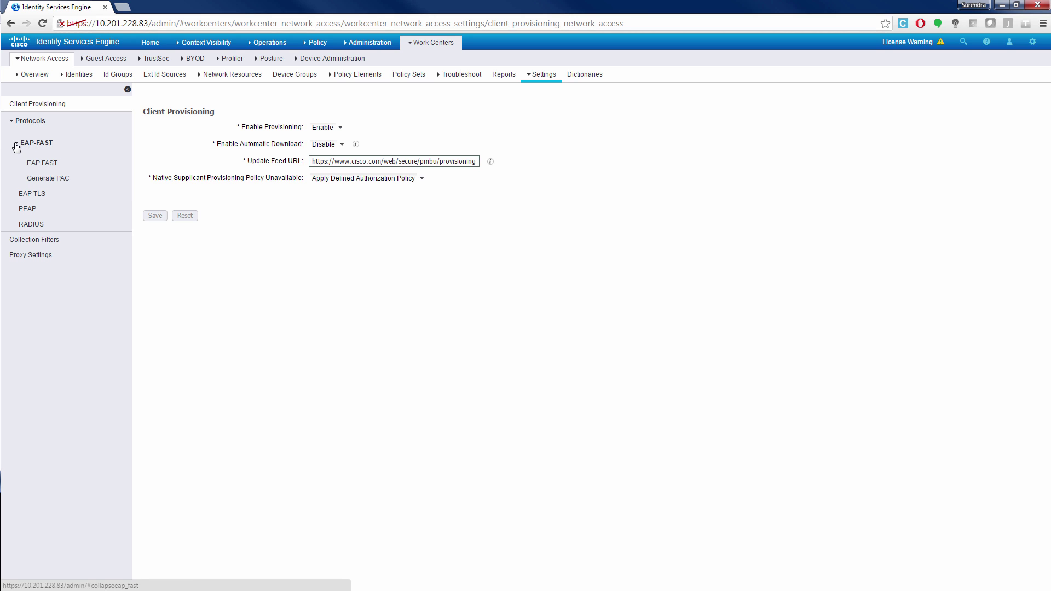
{"action": "left_click", "coordinate": [48, 179]}
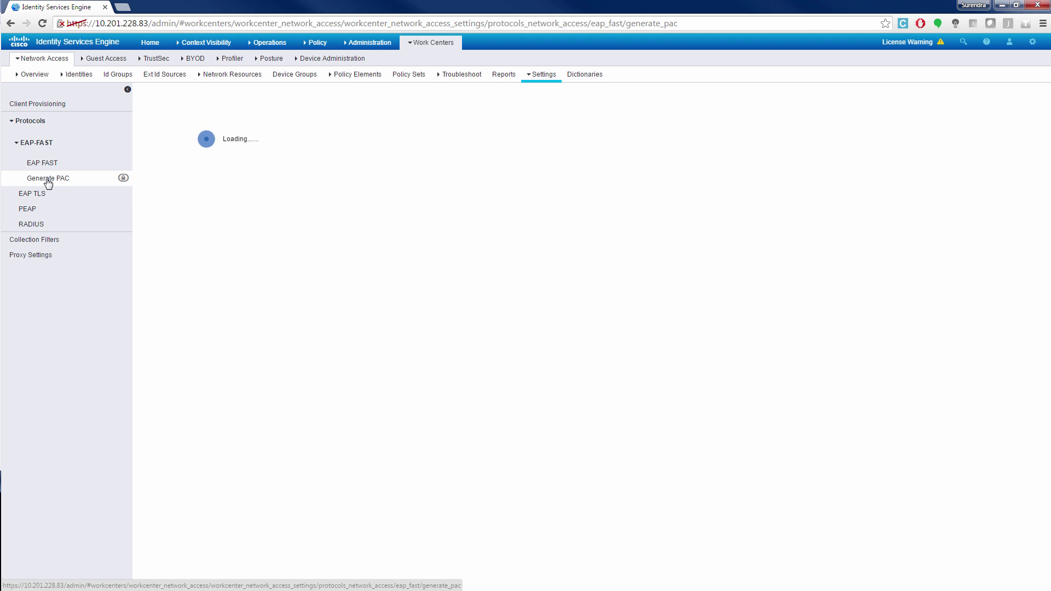
- Review RADIUS and Proxy Settings (proxy host 173.36.224.108, port 80), then go to Dictionaries
{"action": "left_click", "coordinate": [31, 225]}
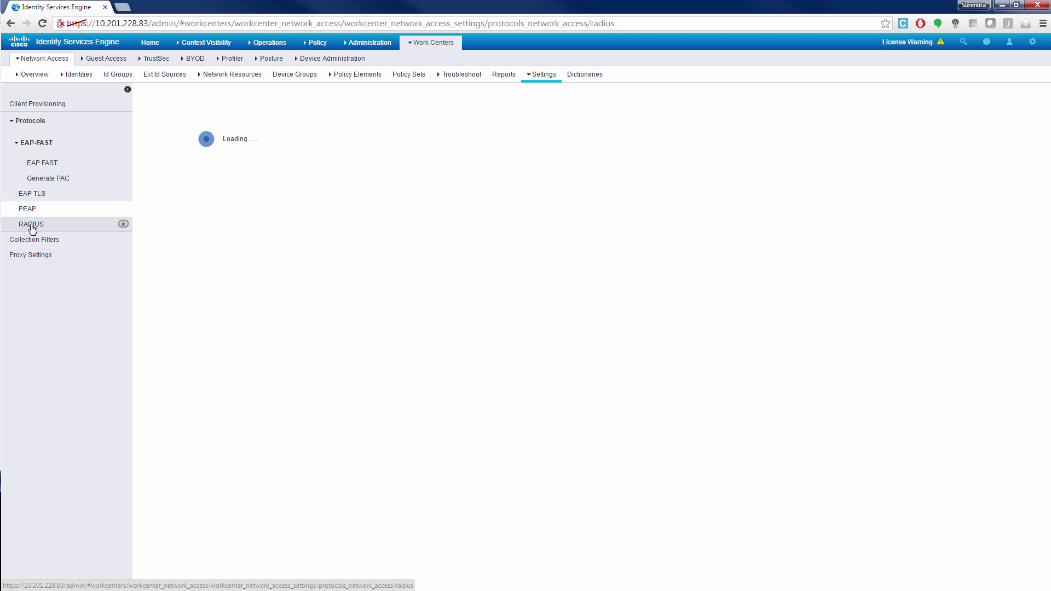
{"action": "left_click", "coordinate": [48, 258]}
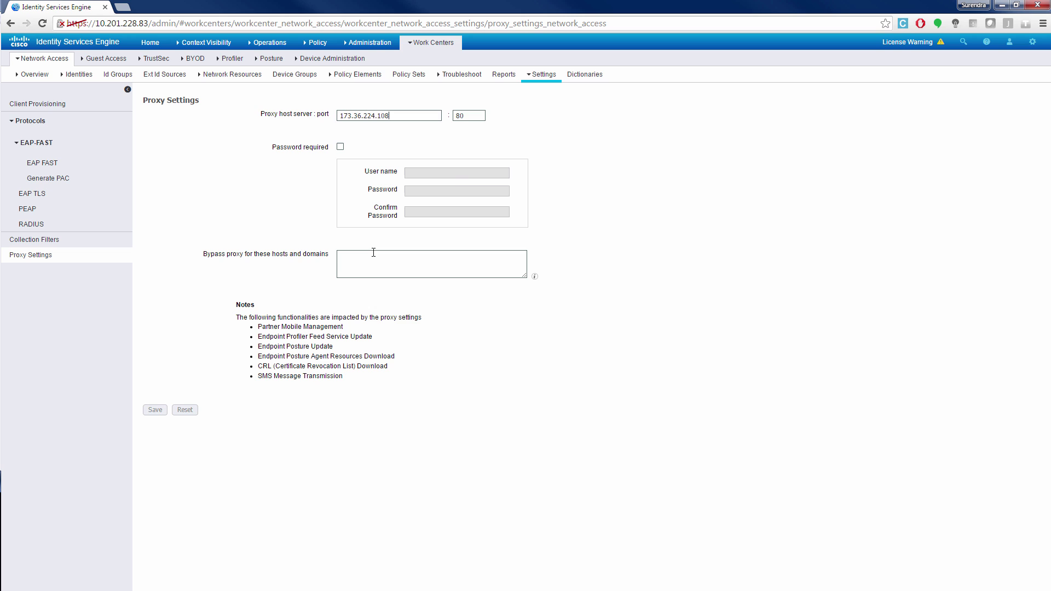
{"action": "left_click", "coordinate": [584, 75]}
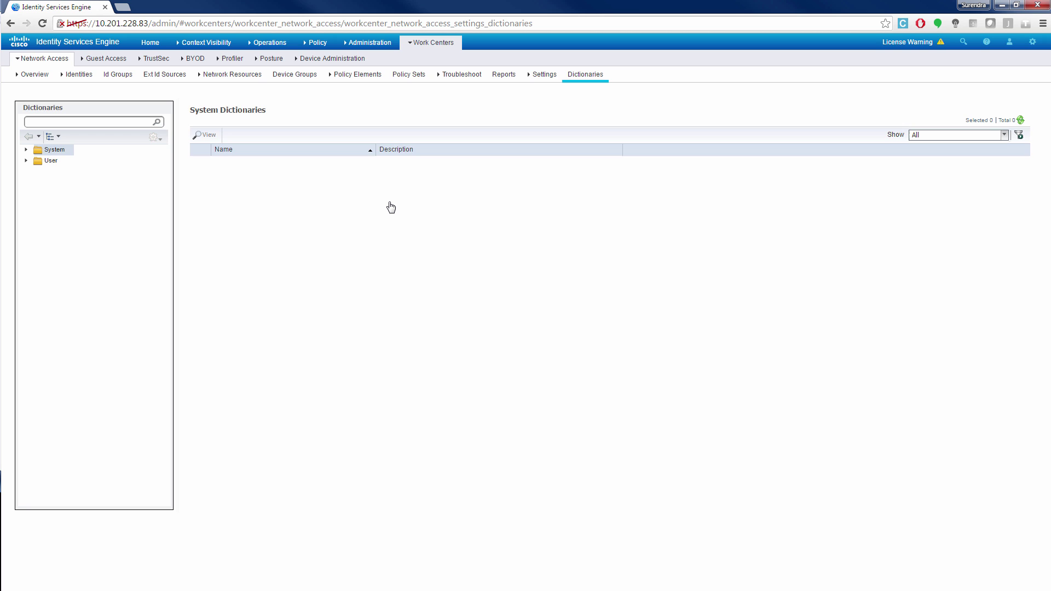
- List the system dictionaries and view the AD dictionary's ExternalGroups attribute
{"action": "left_click", "coordinate": [26, 151]}
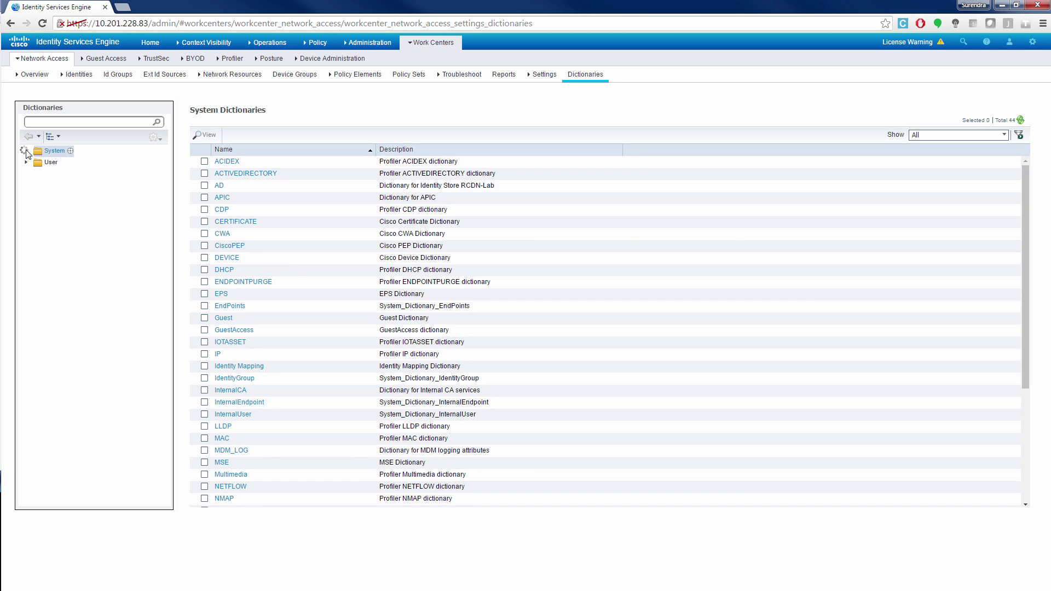
{"action": "left_click", "coordinate": [33, 182]}
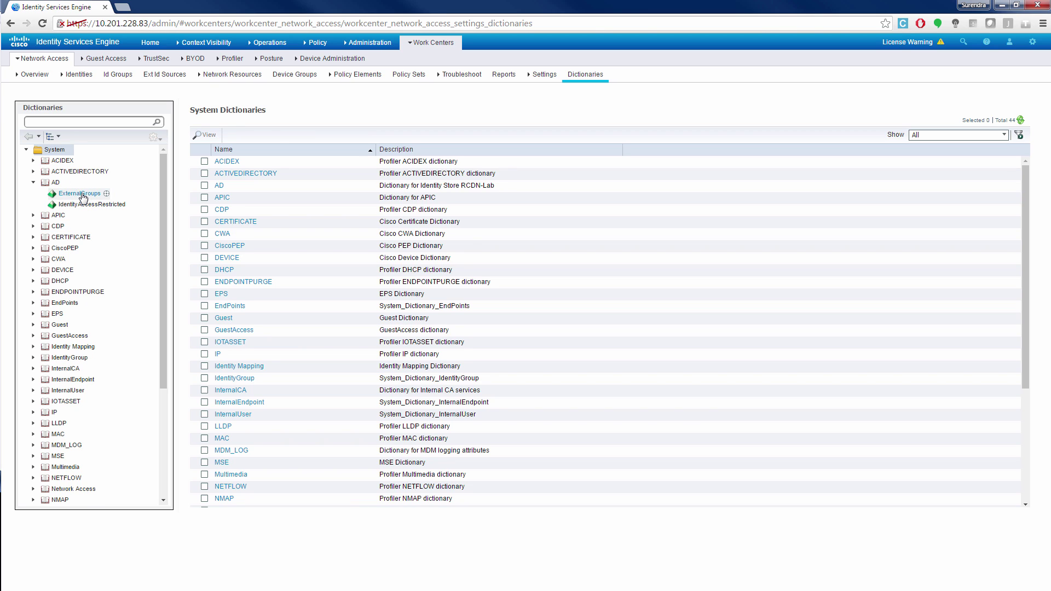
{"action": "left_click", "coordinate": [82, 194]}
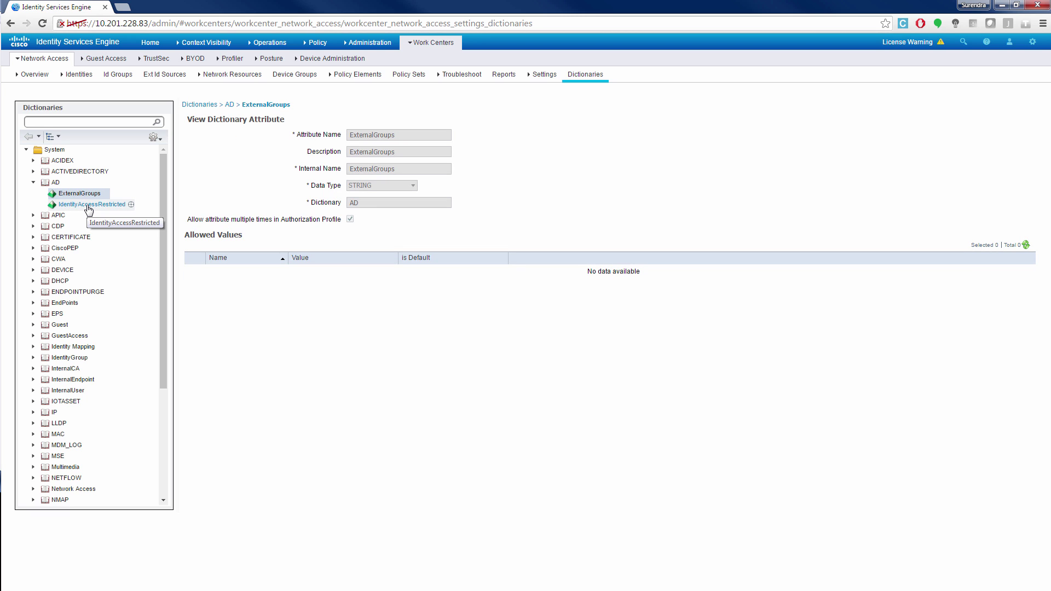
- Switch to the empty User Dictionaries list and begin adding a new user dictionary
{"action": "left_click", "coordinate": [26, 150]}
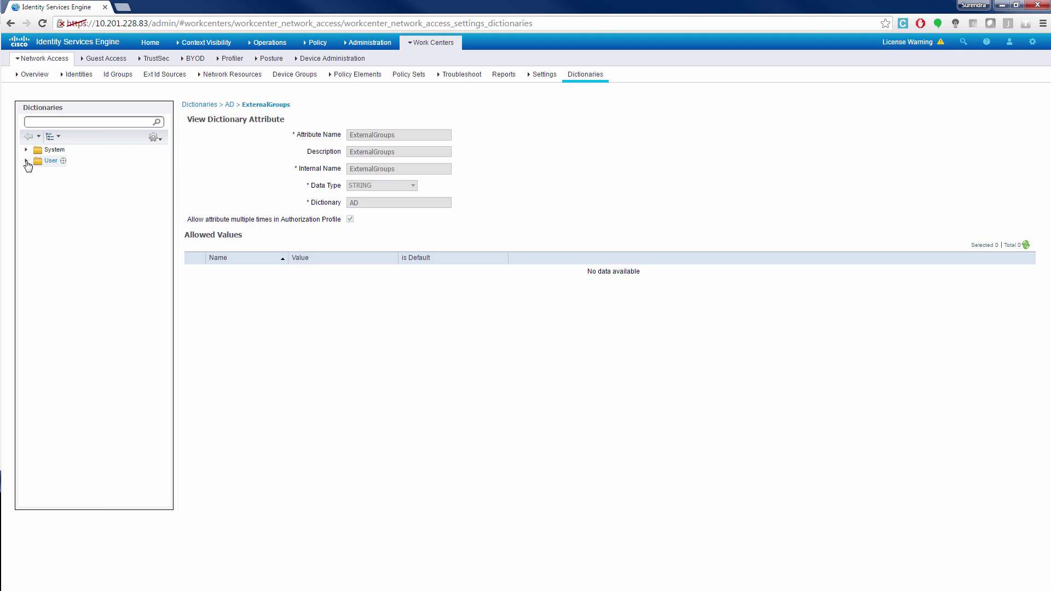
{"action": "left_click", "coordinate": [27, 161]}
{"action": "left_click", "coordinate": [50, 160]}
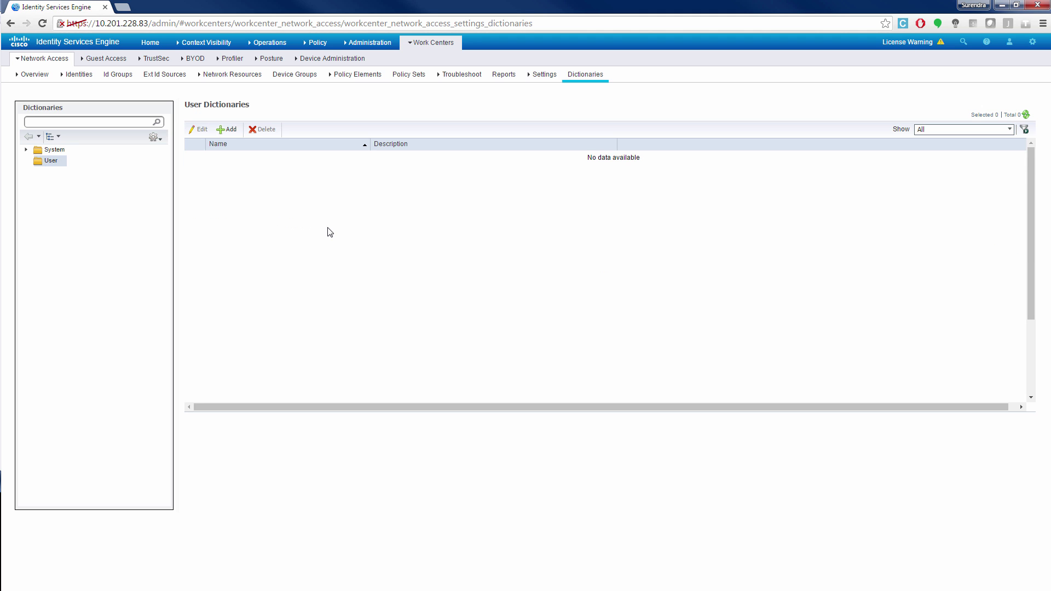
{"action": "left_click", "coordinate": [226, 130]}
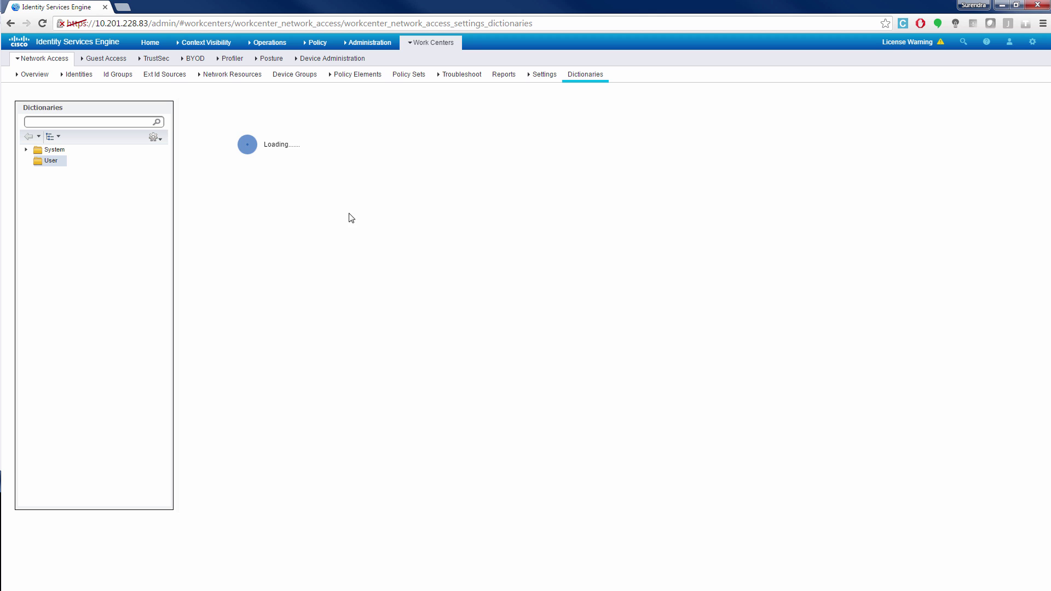